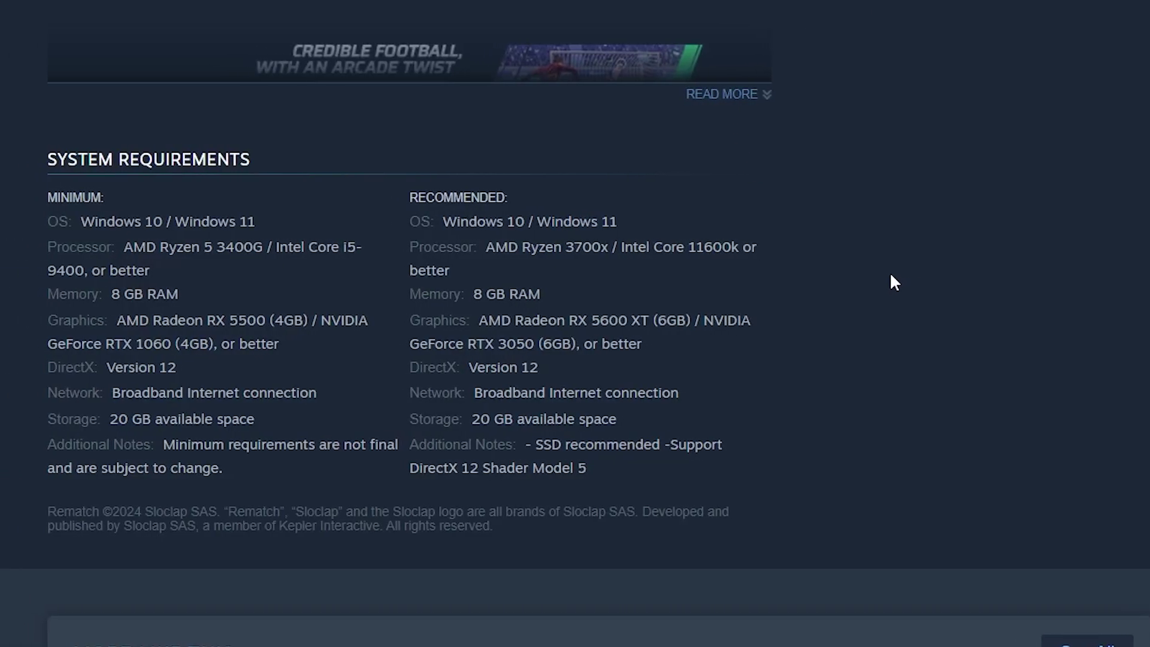
pyautogui.scroll(5, 907, 282)
pyautogui.scroll(10, 908, 283)
pyautogui.scroll(10, 908, 282)
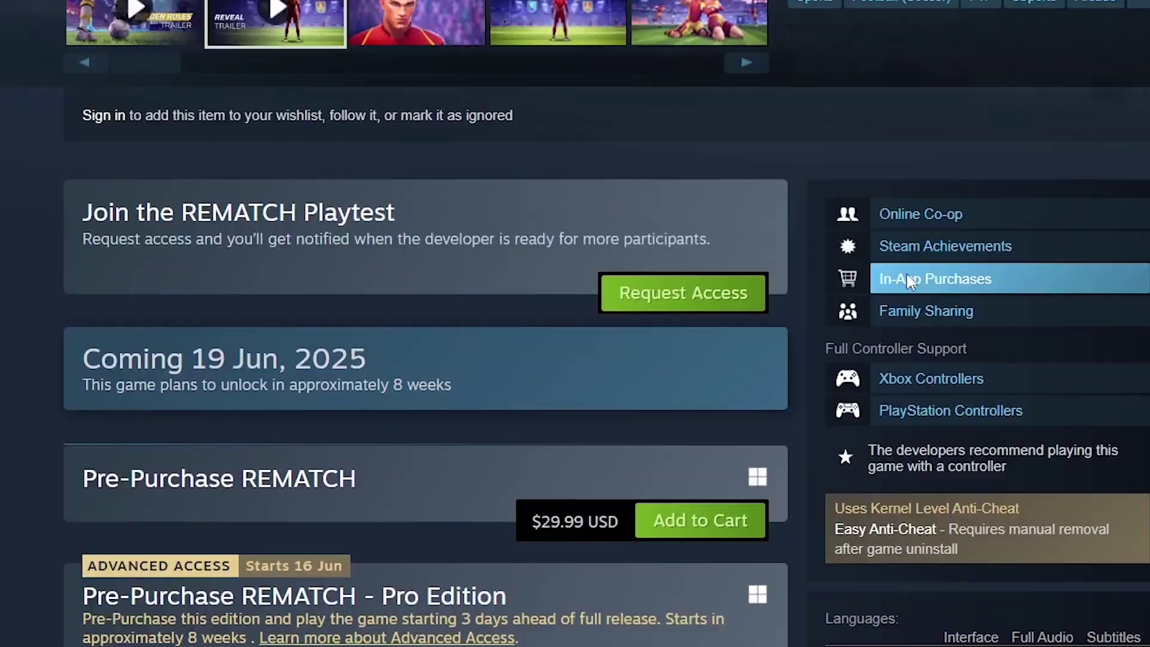
pyautogui.scroll(5, 908, 279)
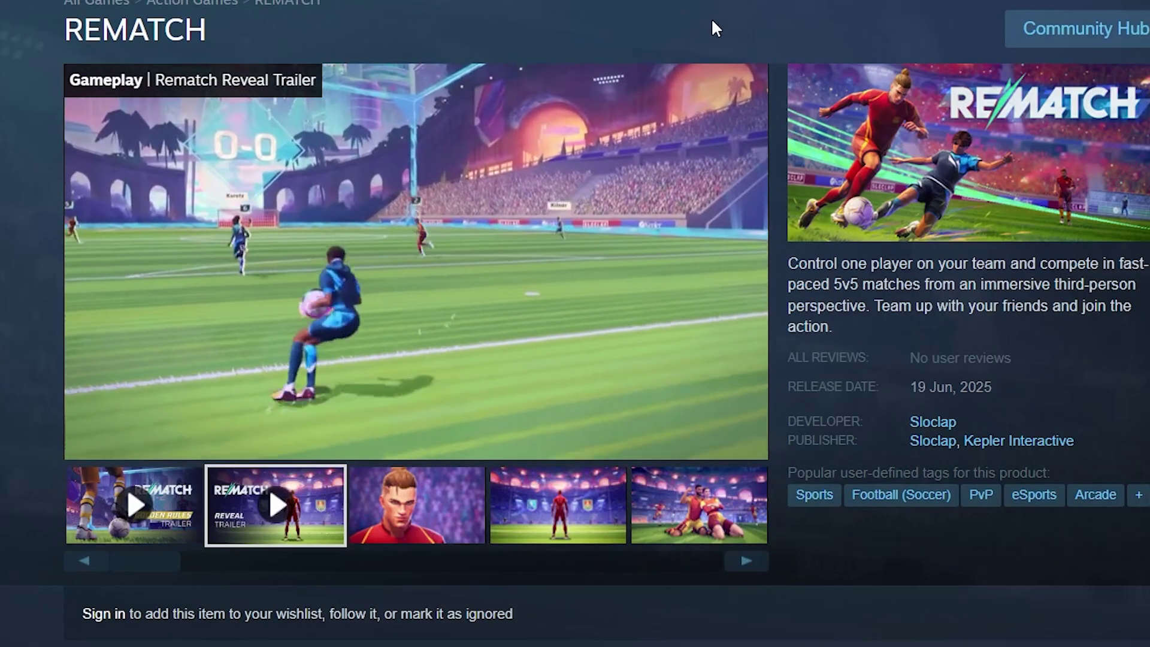
pyautogui.scroll(-5, 711, 36)
pyautogui.scroll(-10, 711, 72)
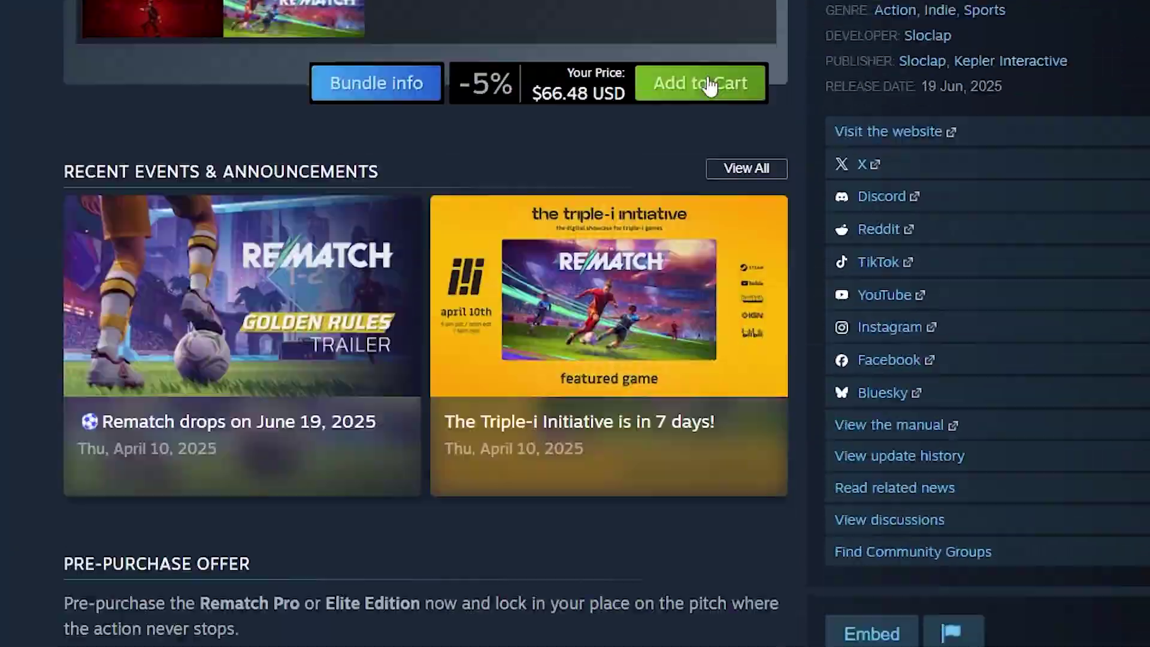
pyautogui.scroll(10, 708, 81)
pyautogui.scroll(8, 707, 82)
pyautogui.scroll(-6, 705, 83)
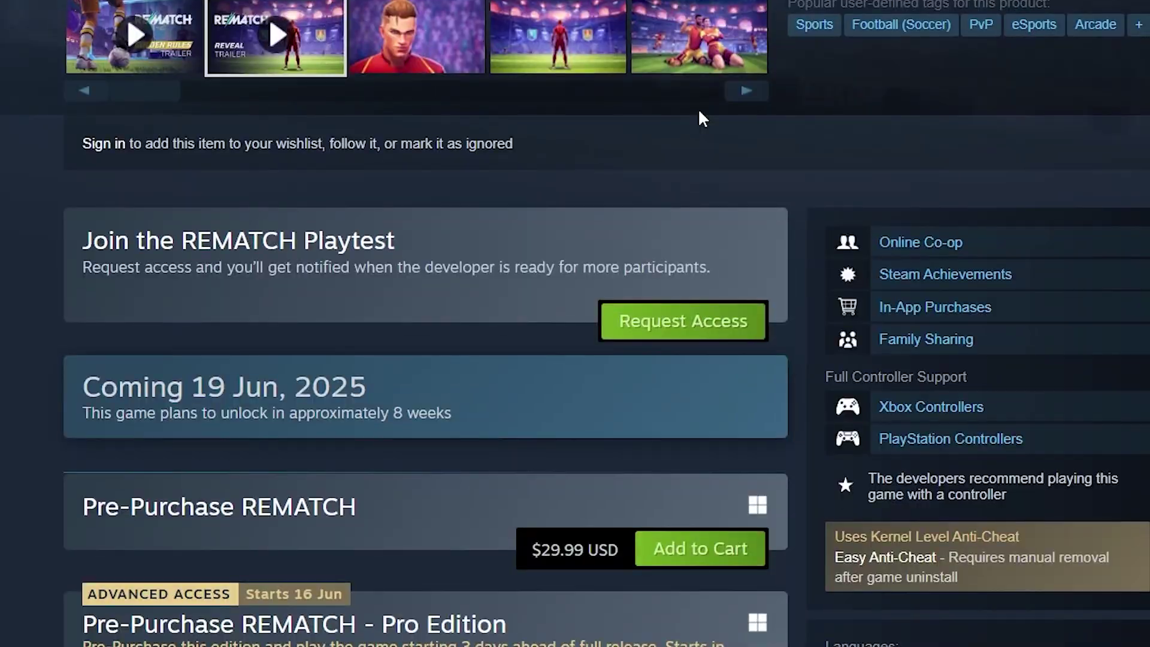
pyautogui.scroll(-8, 700, 115)
pyautogui.scroll(-10, 702, 118)
pyautogui.scroll(-10, 699, 116)
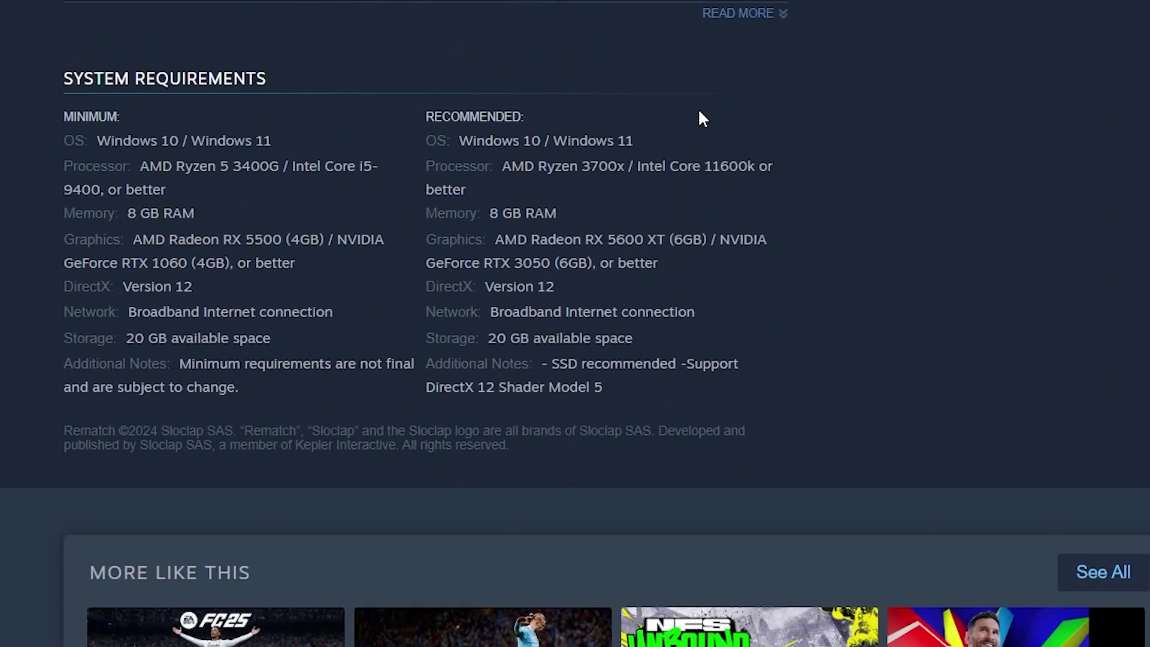
pyautogui.scroll(1, 698, 116)
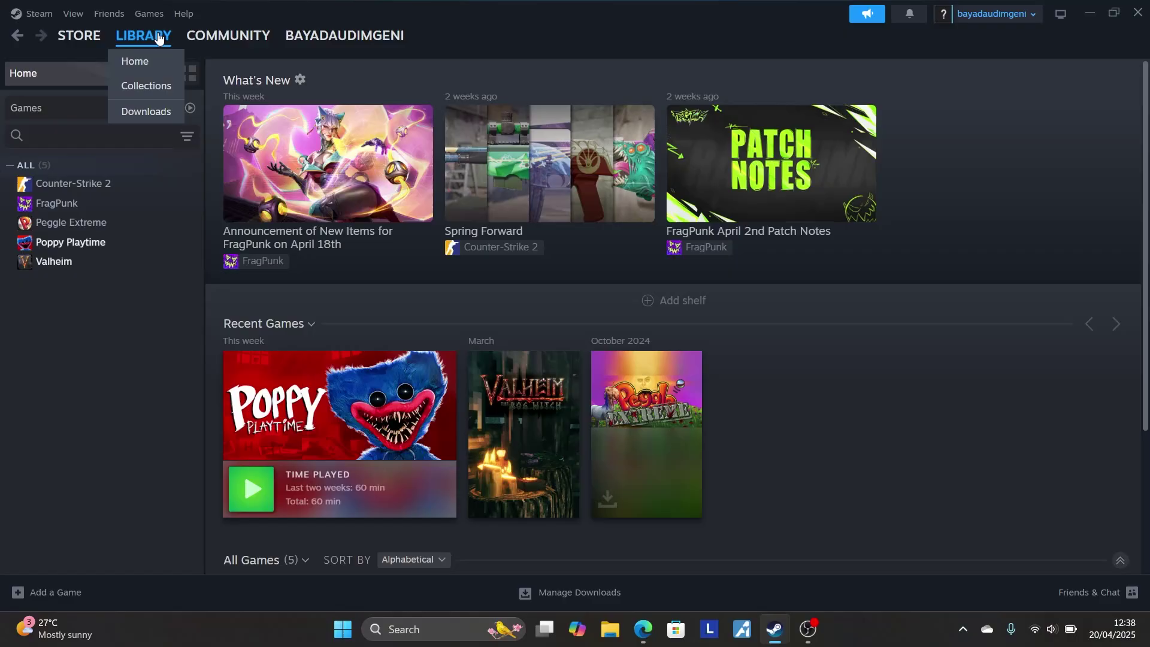
pyautogui.rightClick(105, 250)
pyautogui.click(143, 364)
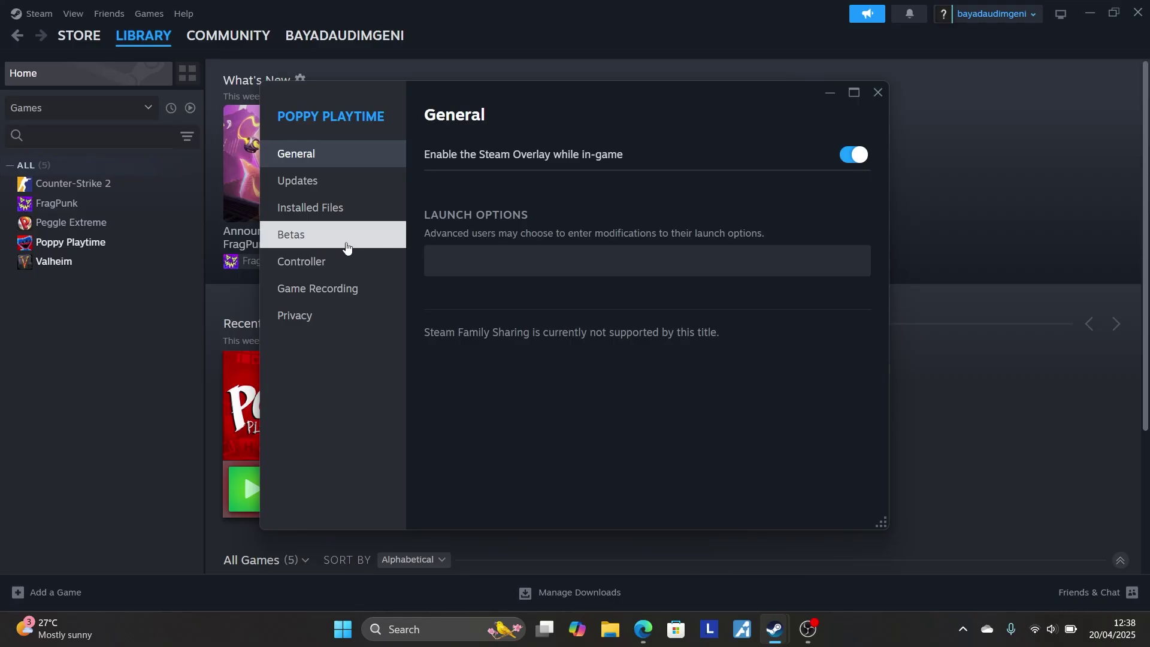
pyautogui.click(353, 213)
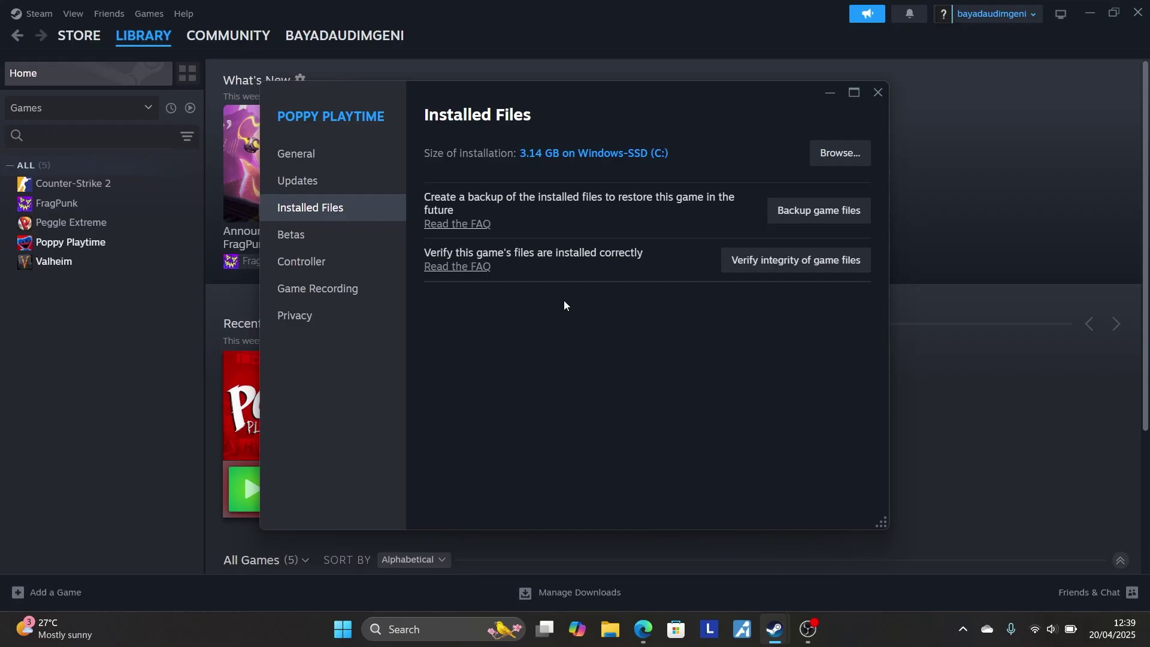
pyautogui.click(882, 95)
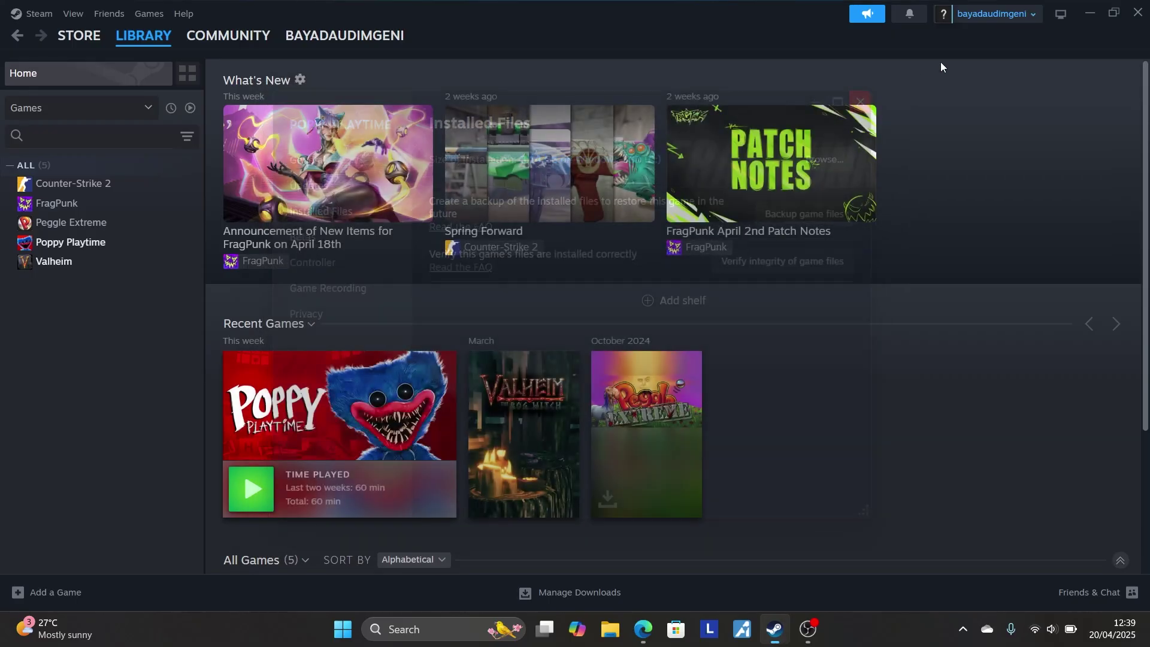
# - Copy the '-dx11' launch argument from the crash-fix checklist document
pyautogui.click(1098, 12)
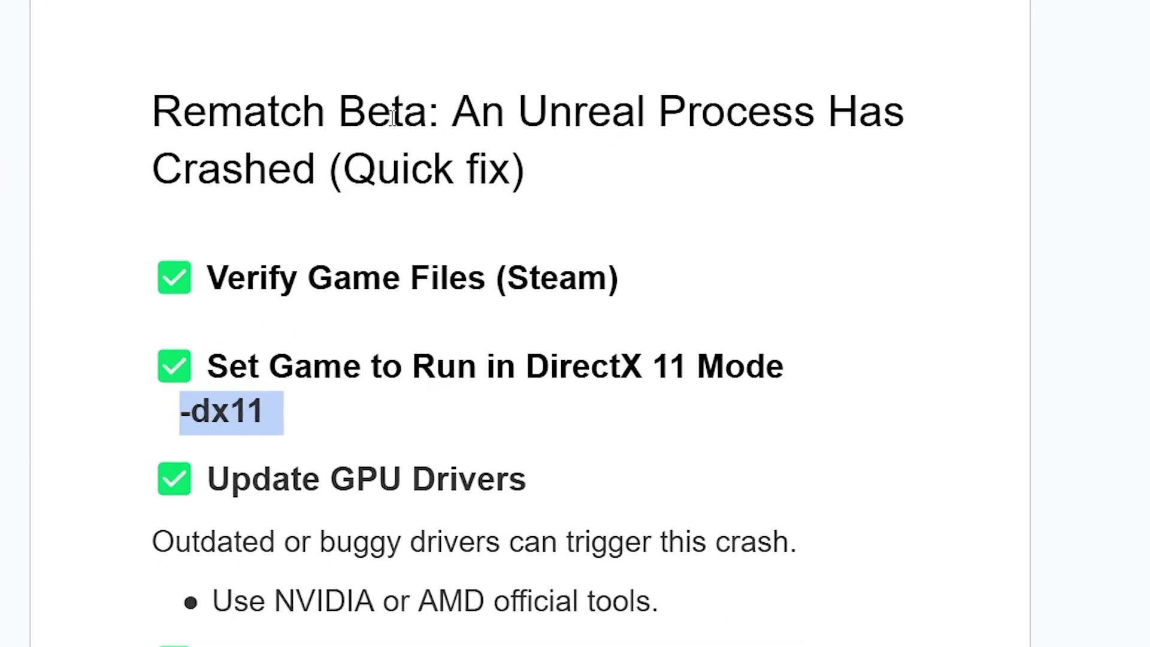
pyautogui.scroll(-3, 396, 124)
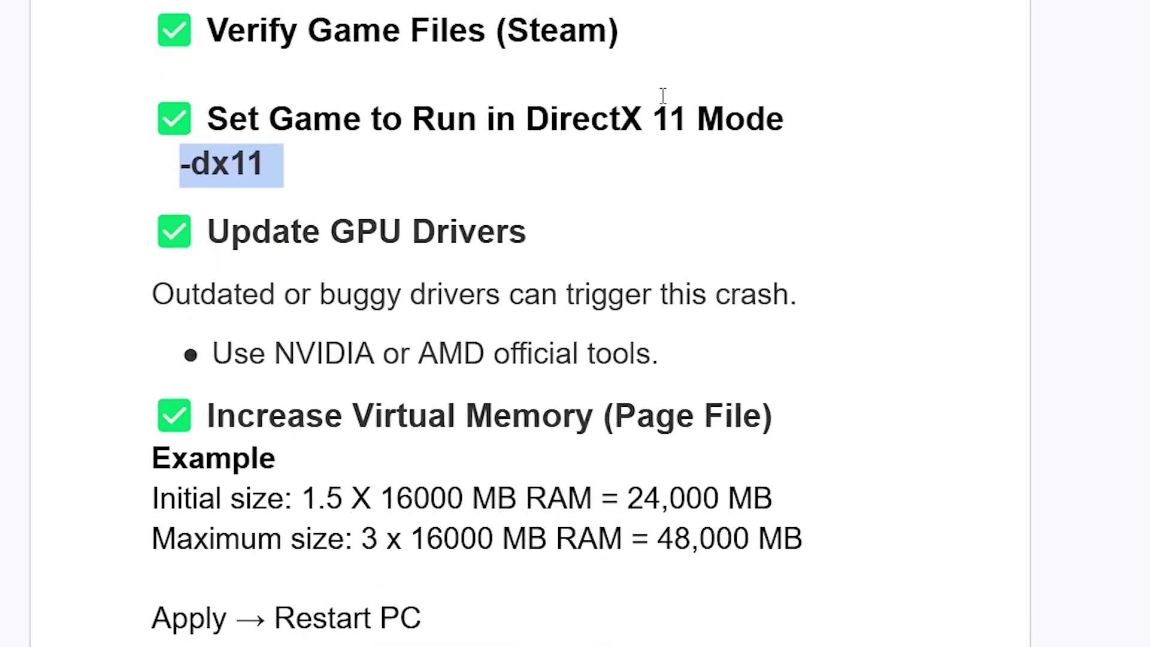
pyautogui.click(276, 175)
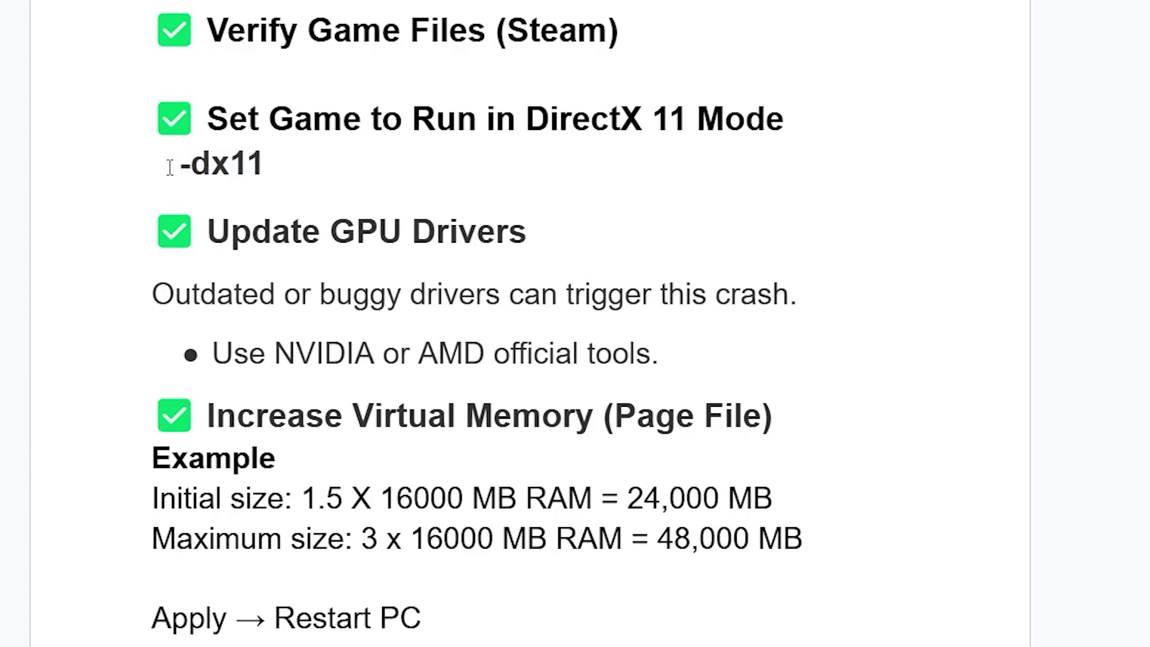
pyautogui.moveTo(171, 165); pyautogui.dragTo(300, 162)
pyautogui.rightClick(257, 169)
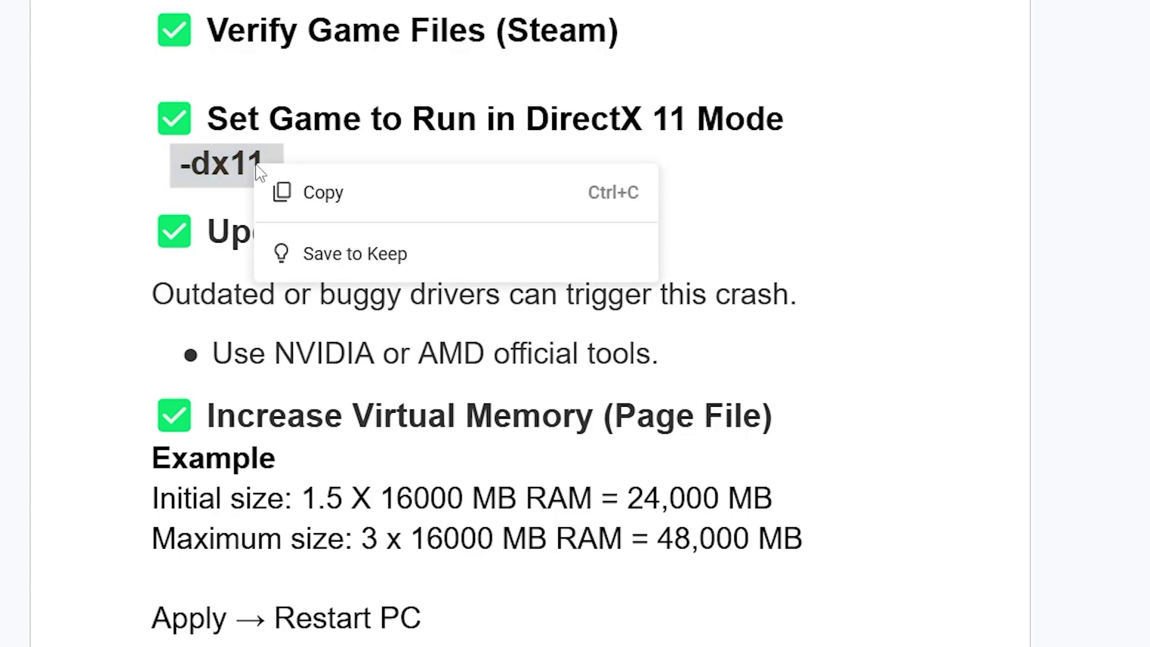
pyautogui.click(297, 193)
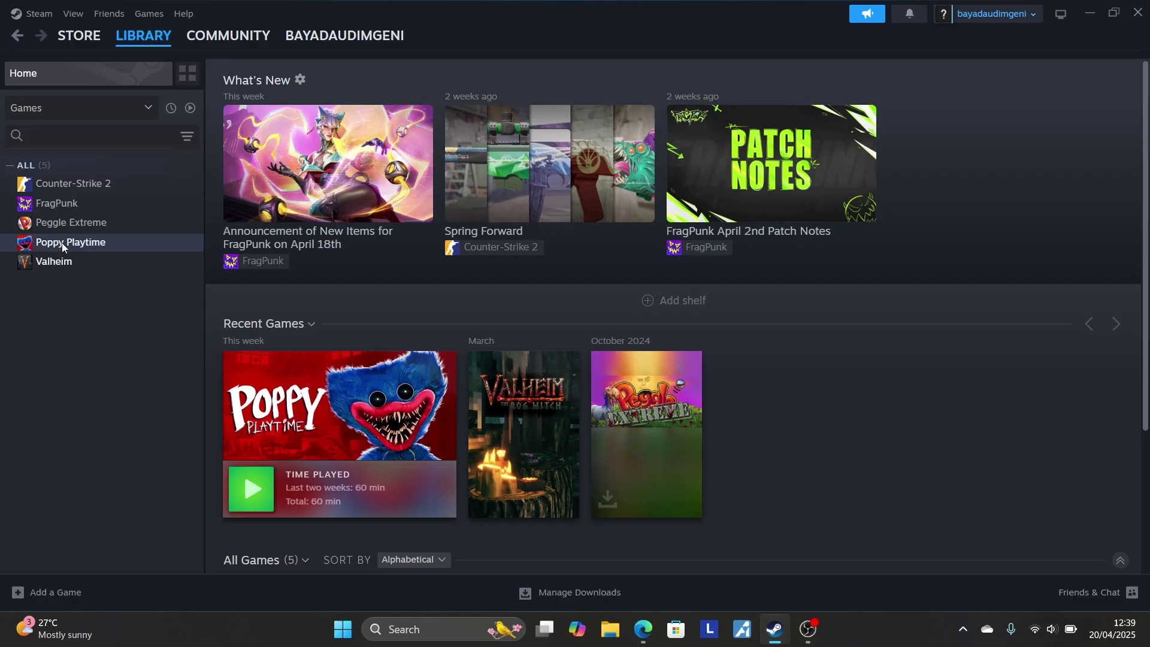
# - Enter -dx11 in Poppy Playtime's Launch Options, close Properties and hide Steam
pyautogui.rightClick(63, 242)
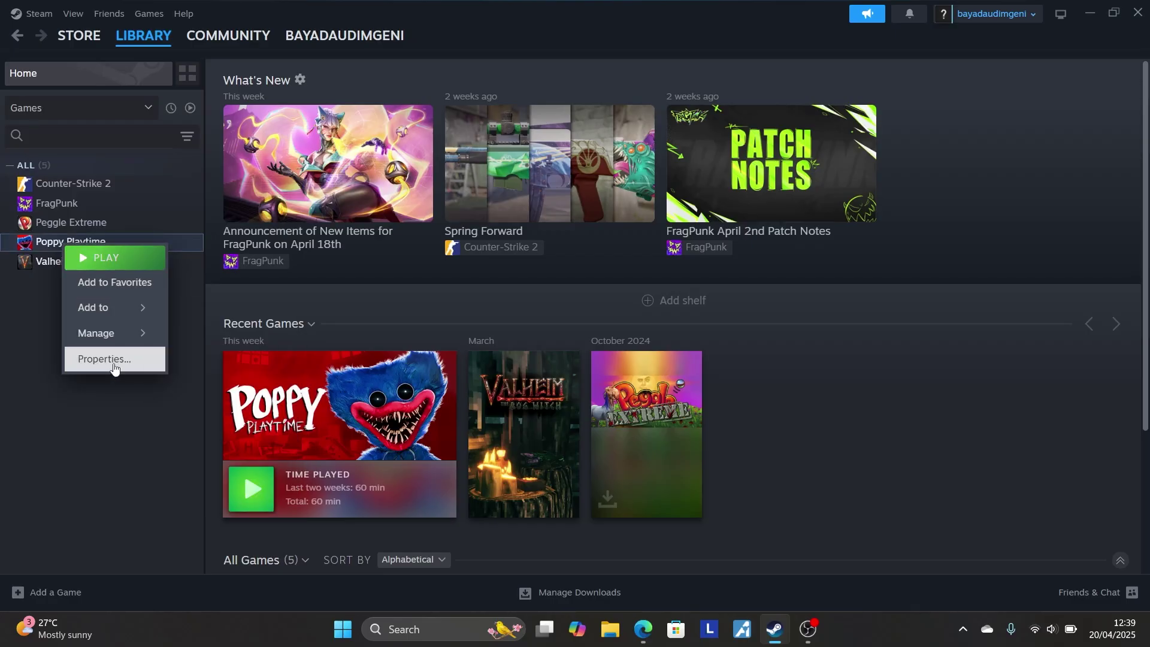
pyautogui.click(114, 358)
pyautogui.click(470, 267)
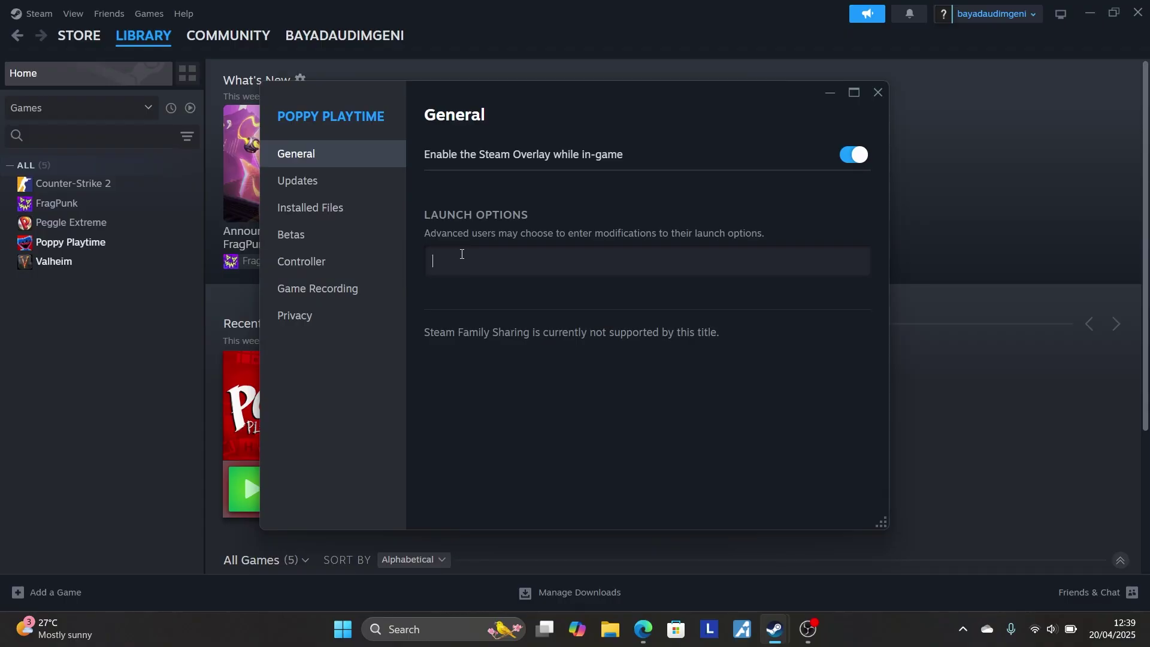
pyautogui.write('-dx11')
pyautogui.click(878, 92)
pyautogui.click(1097, 20)
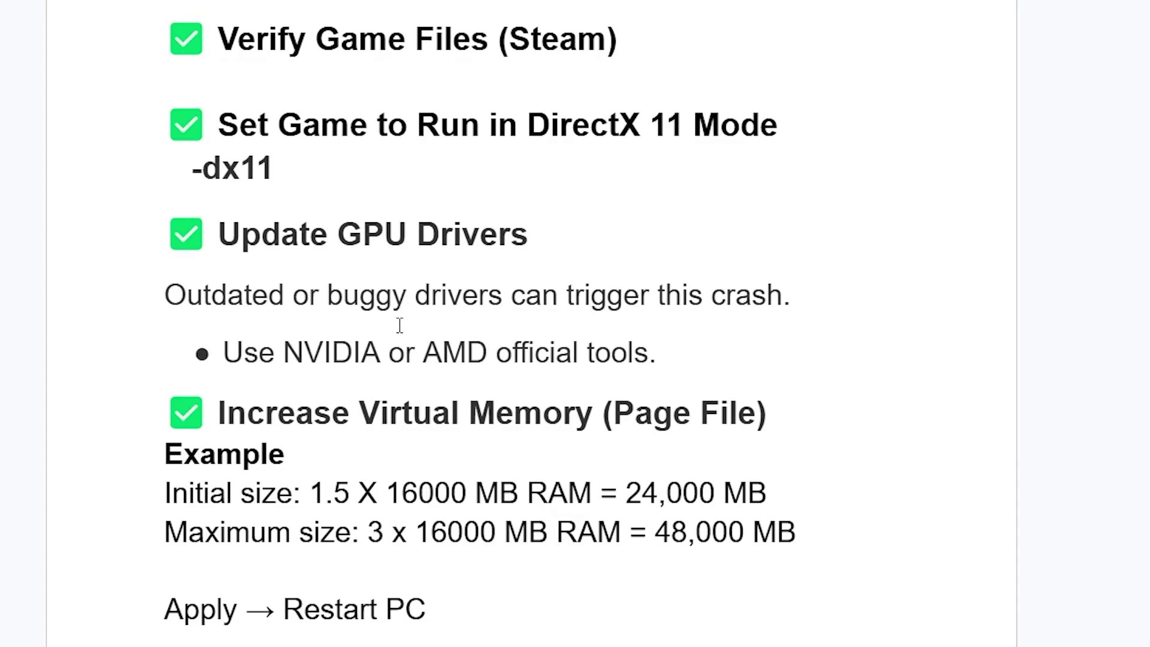
# - Open NVIDIA App's Drivers page to confirm Game Ready Driver 576.02 is installed
pyautogui.press('super')
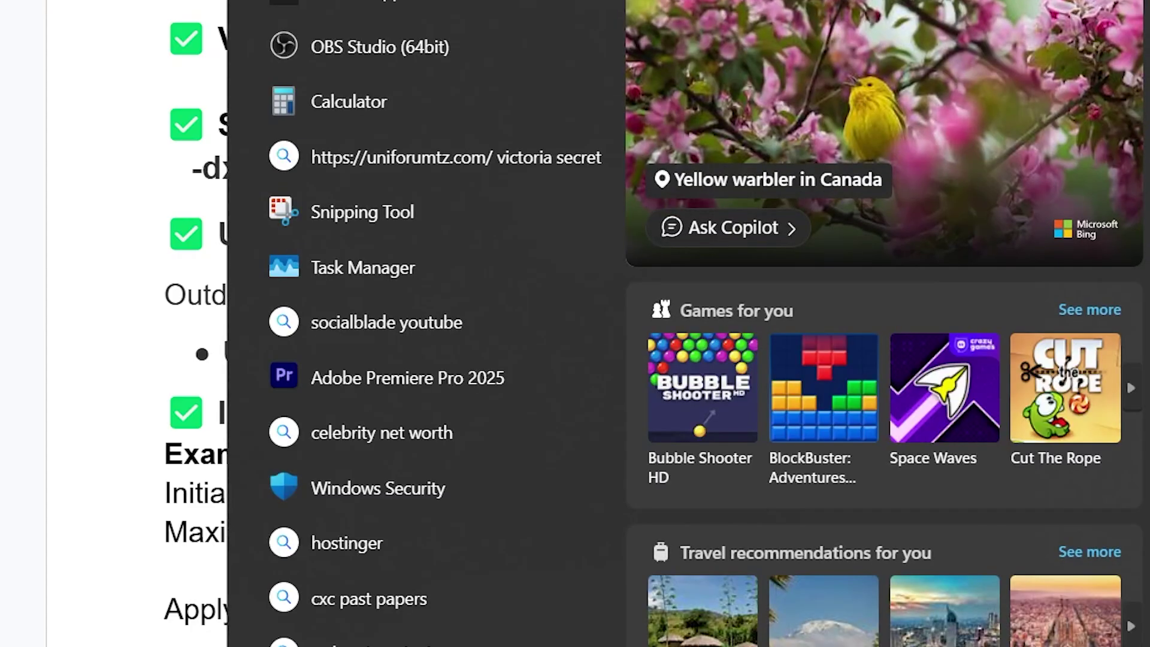
pyautogui.write('nvi')
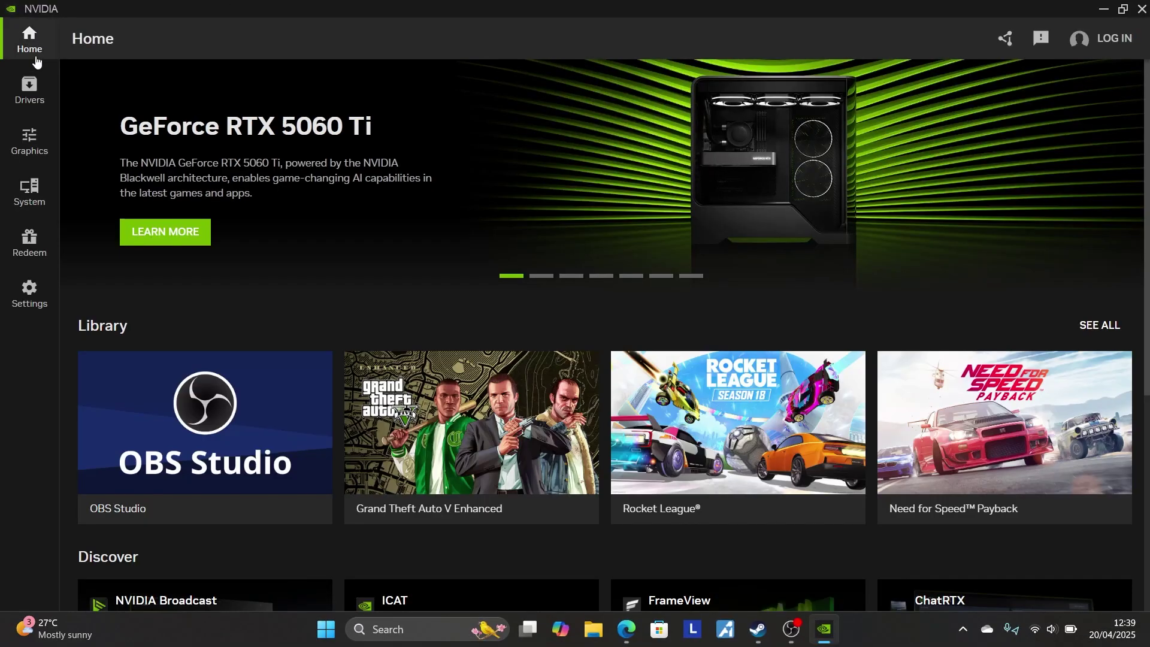
pyautogui.click(30, 83)
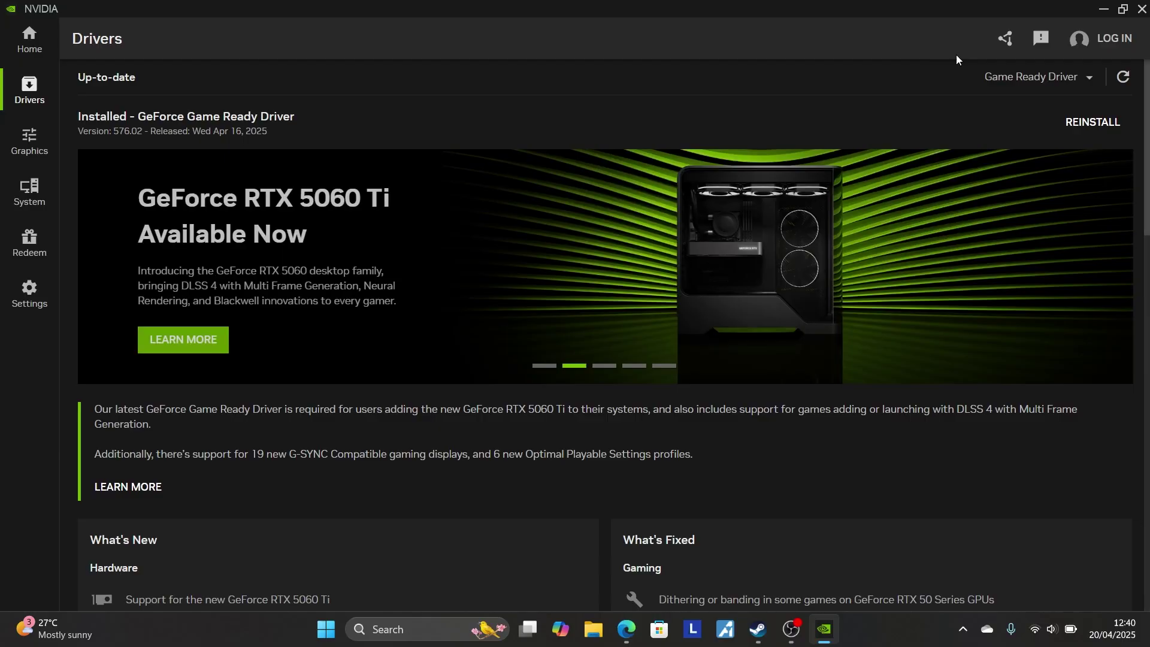
# - Return to the checklist's virtual memory step and bring up Run with sysdm.cpl
pyautogui.click(1105, 9)
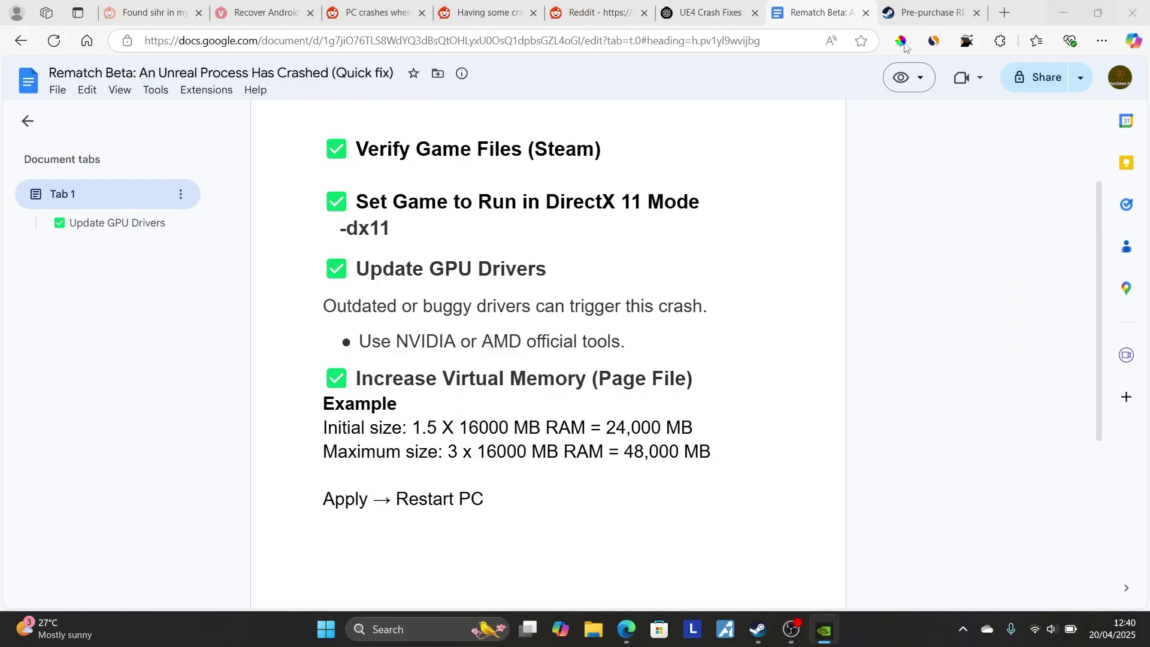
pyautogui.scroll(-1, 505, 207)
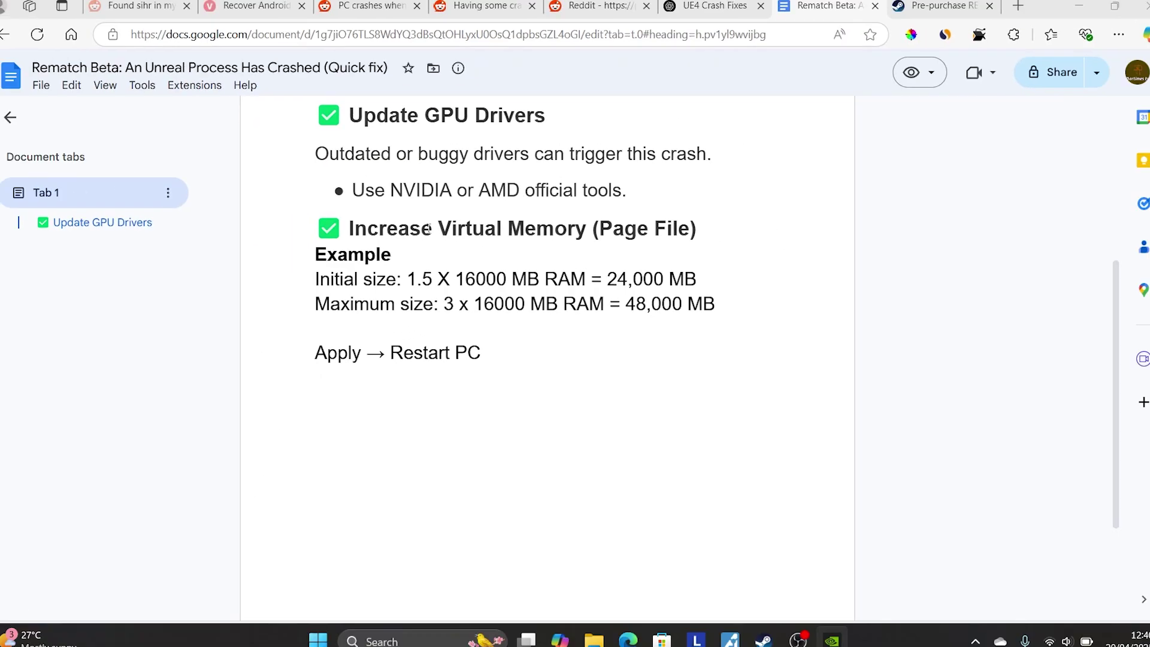
pyautogui.press('super+r')
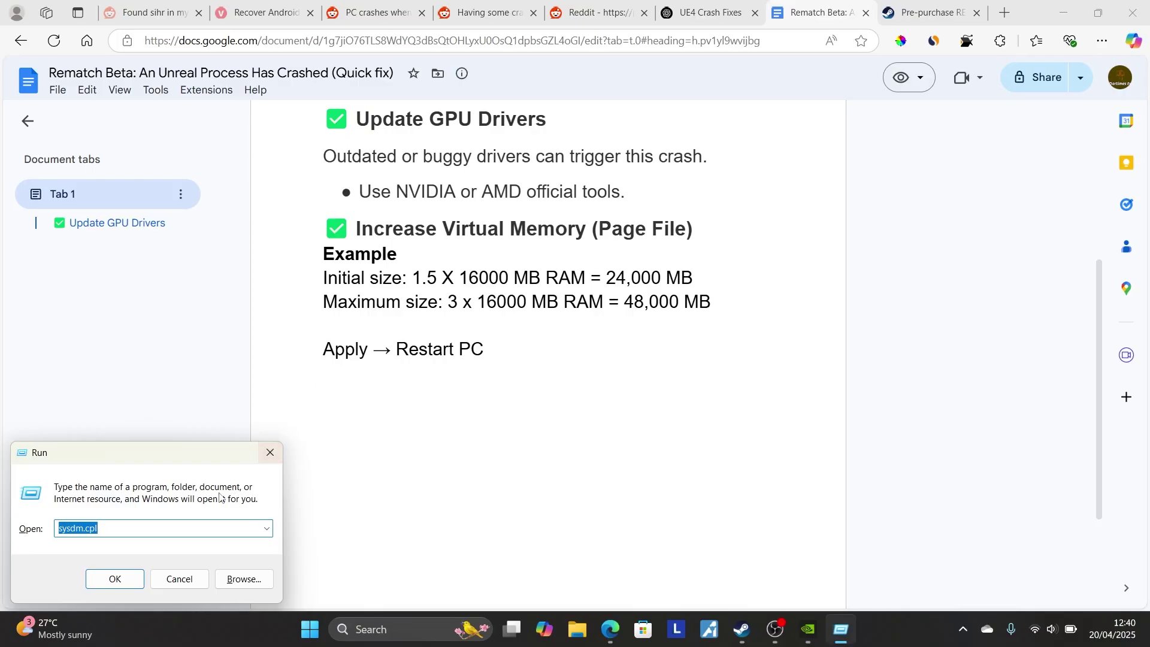
# - Open Virtual Memory through System Properties and give drive C a custom paging file size
pyautogui.click(137, 576)
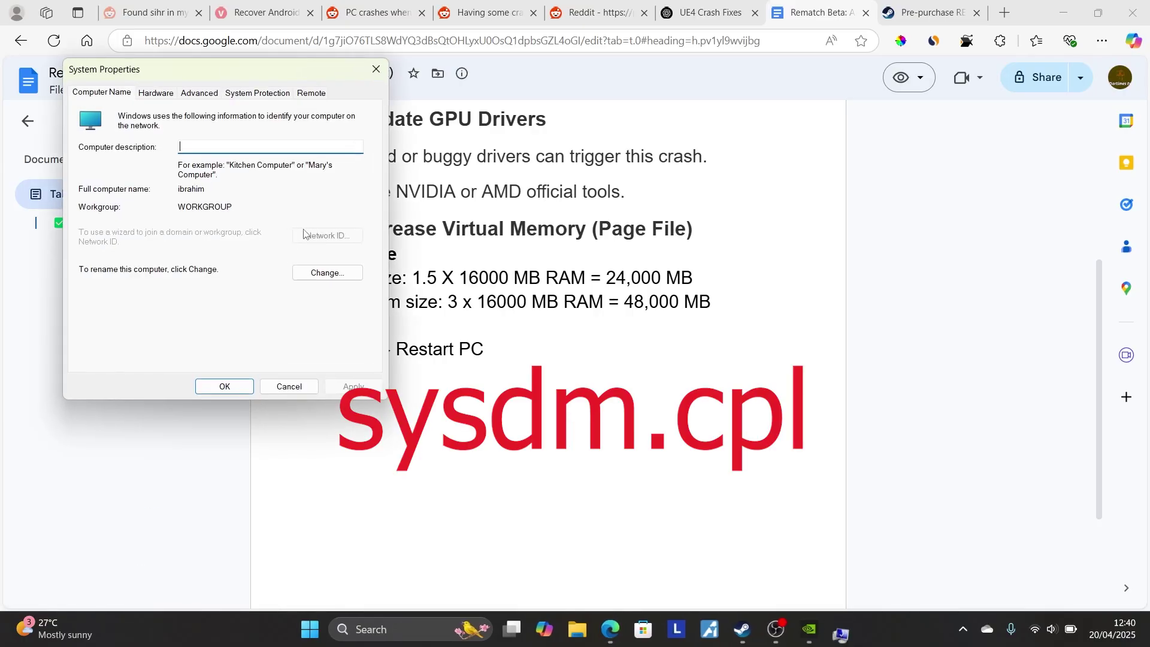
pyautogui.click(194, 94)
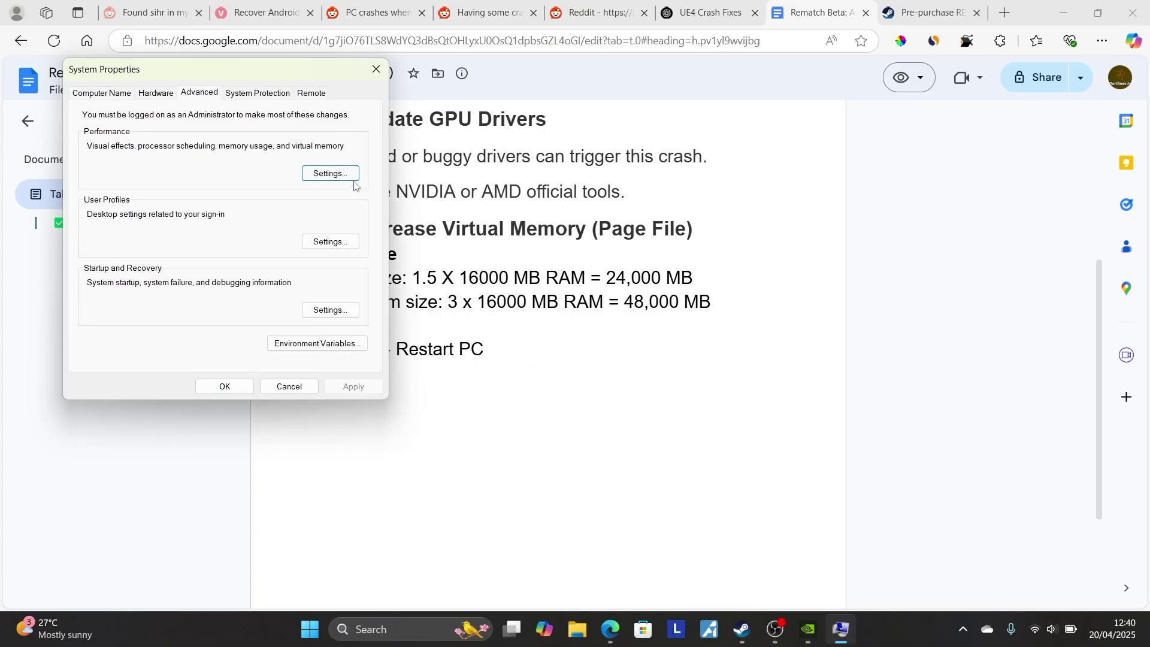
pyautogui.click(316, 173)
pyautogui.click(166, 148)
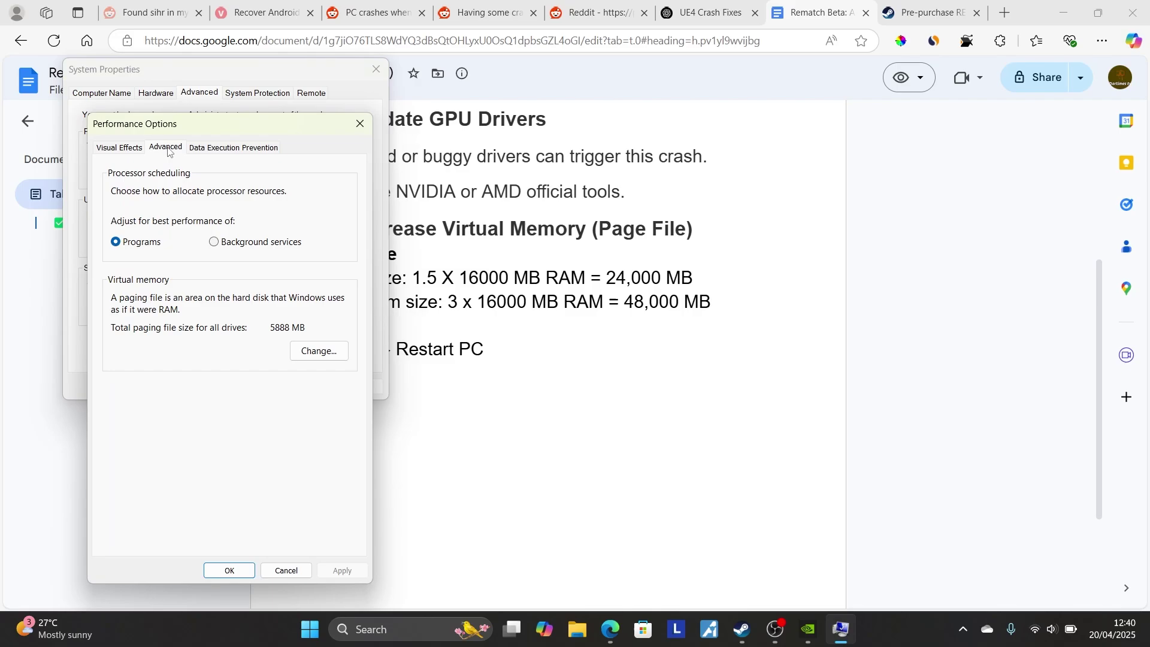
pyautogui.click(317, 350)
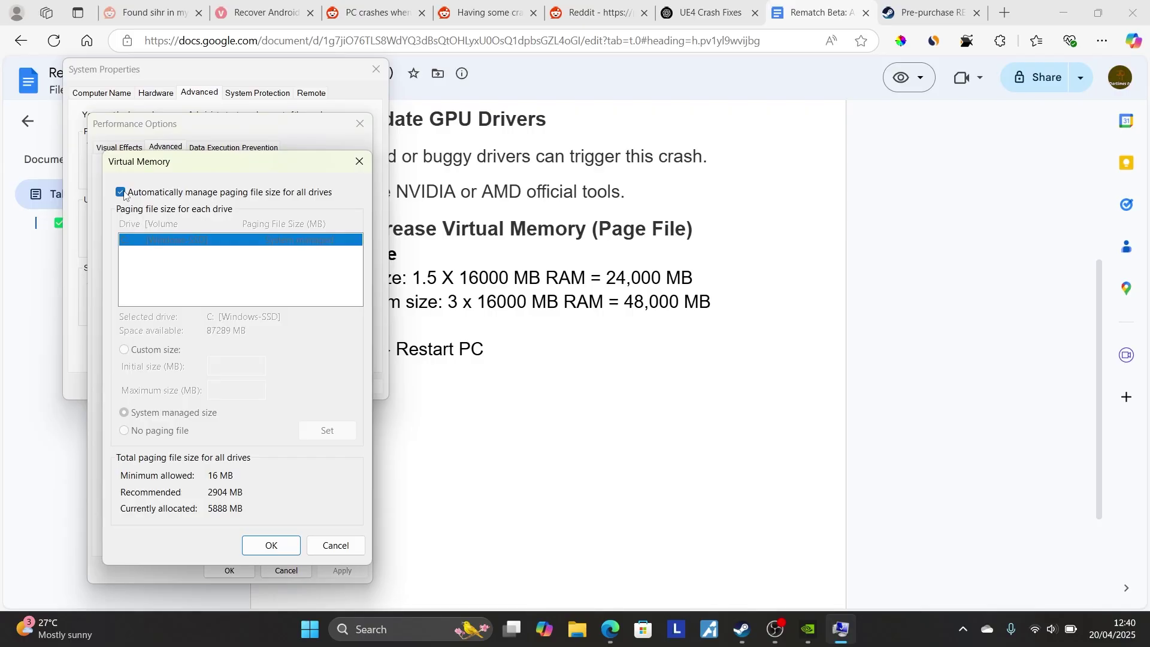
pyautogui.click(124, 192)
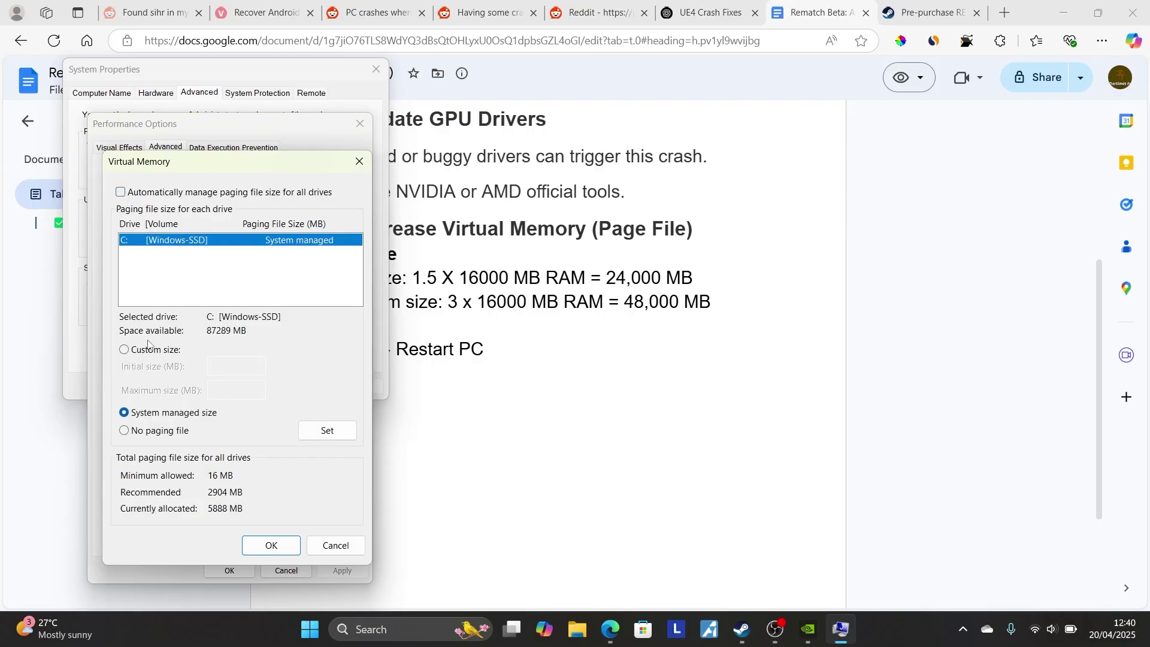
pyautogui.click(133, 352)
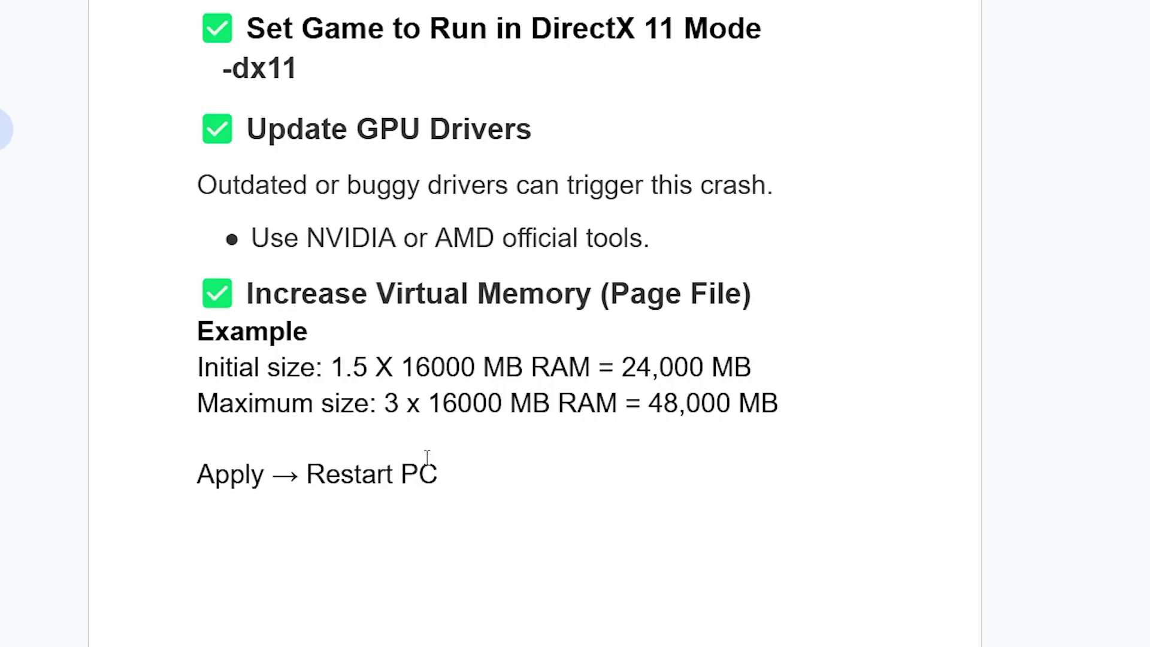
pyautogui.scroll(4, 427, 457)
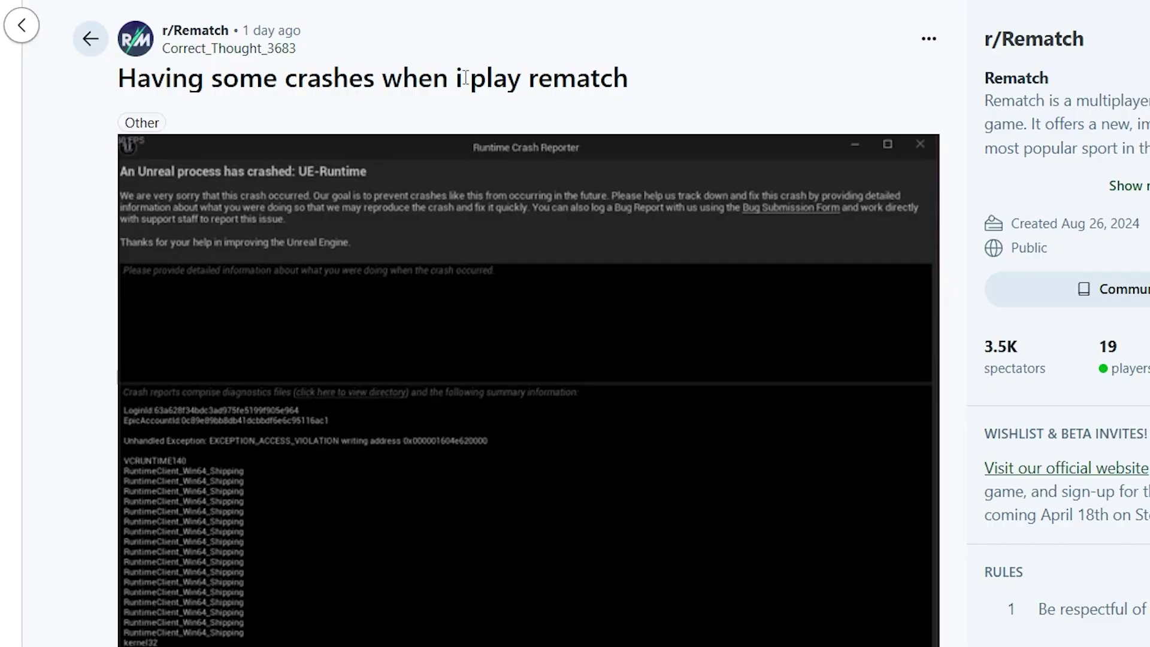
pyautogui.scroll(-5, 466, 80)
pyautogui.scroll(-3, 476, 141)
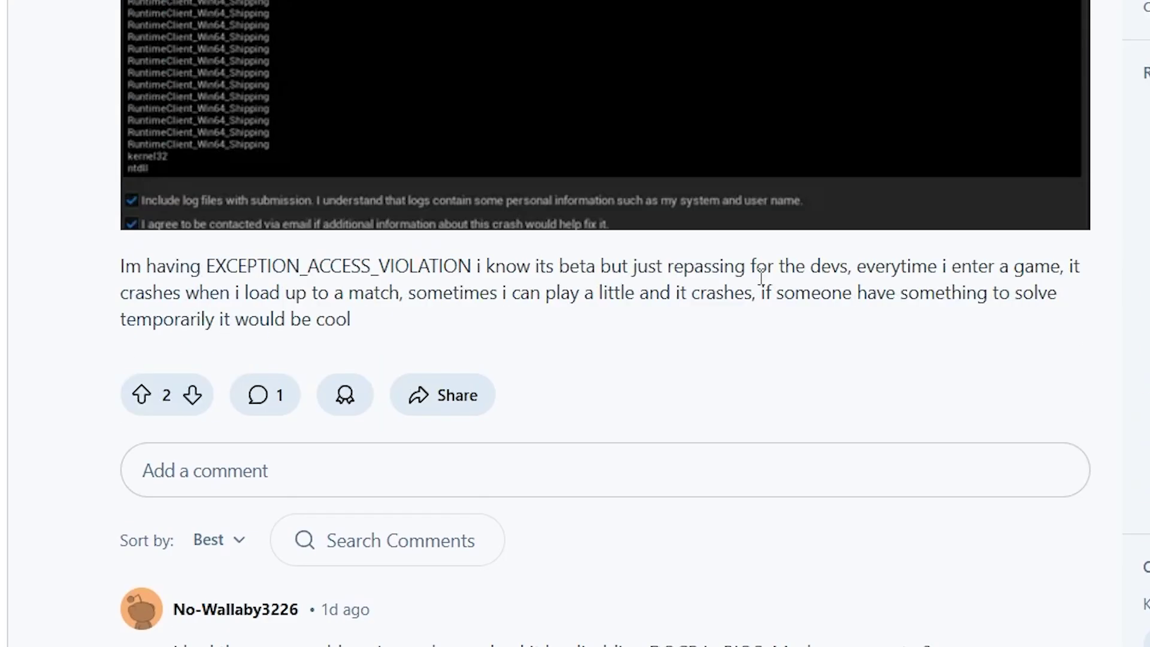
pyautogui.scroll(6, 762, 270)
pyautogui.scroll(-4, 791, 247)
pyautogui.scroll(1, 827, 198)
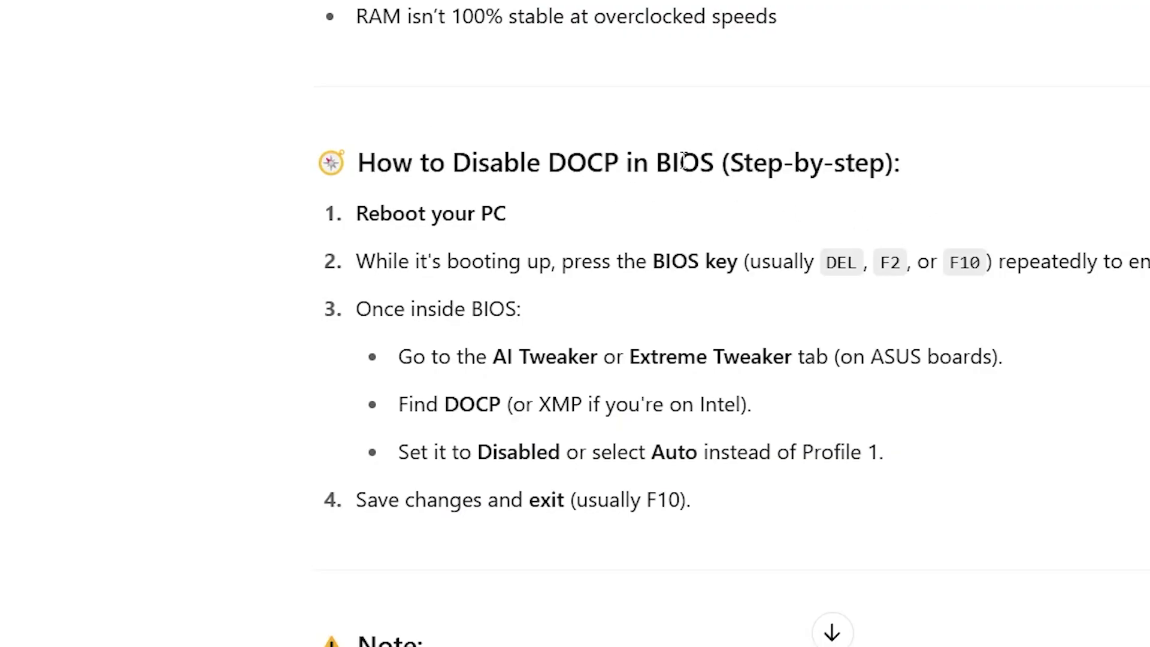
pyautogui.scroll(-3, 534, 188)
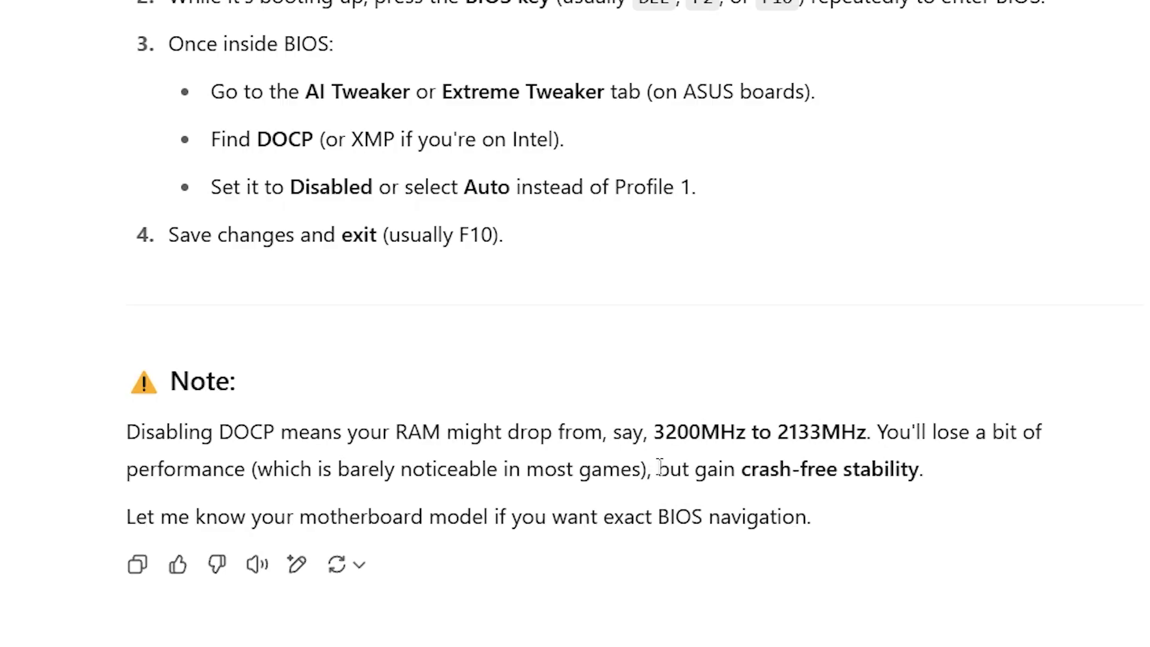
pyautogui.scroll(3, 683, 453)
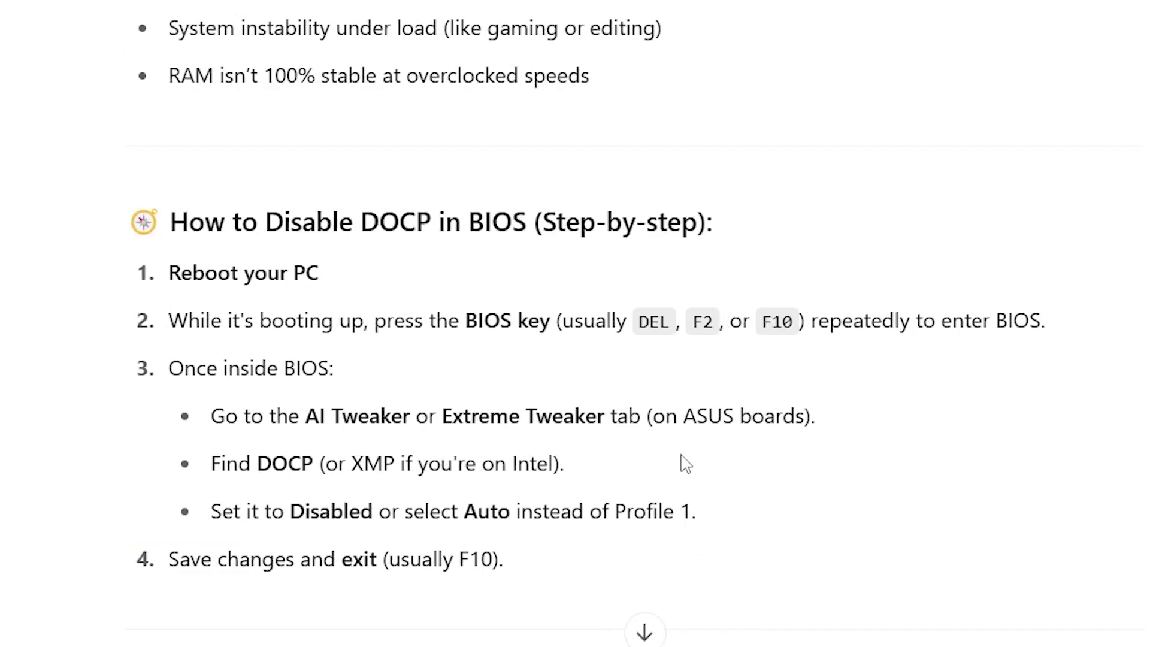
pyautogui.scroll(4, 683, 459)
pyautogui.scroll(6, 683, 460)
pyautogui.scroll(-3, 683, 462)
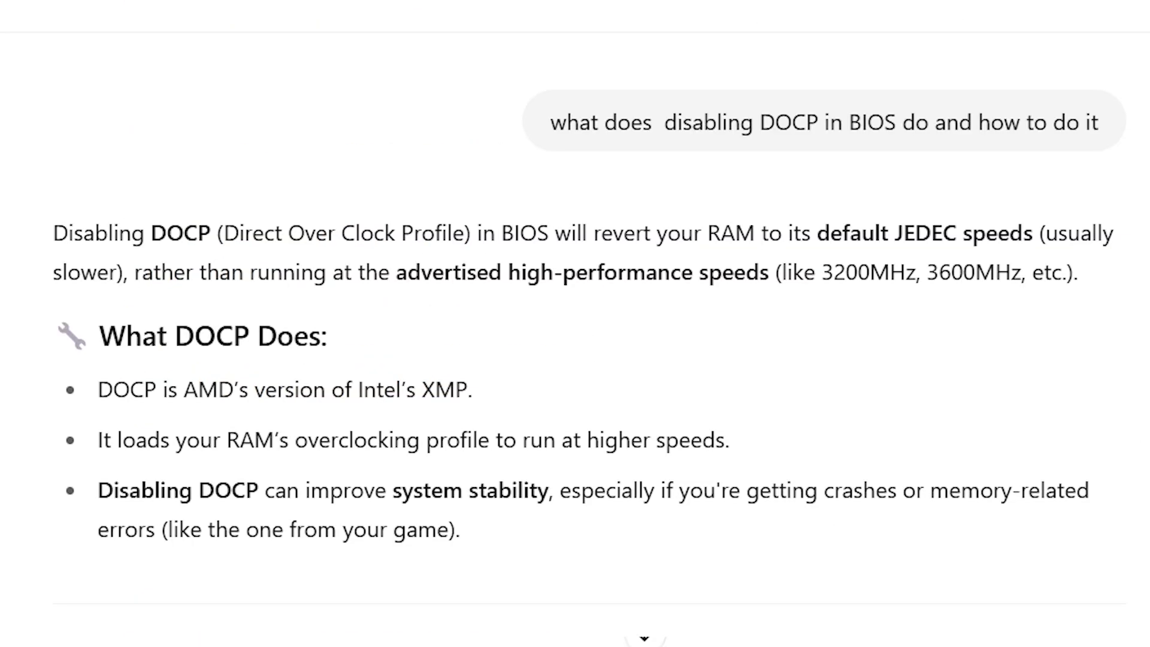